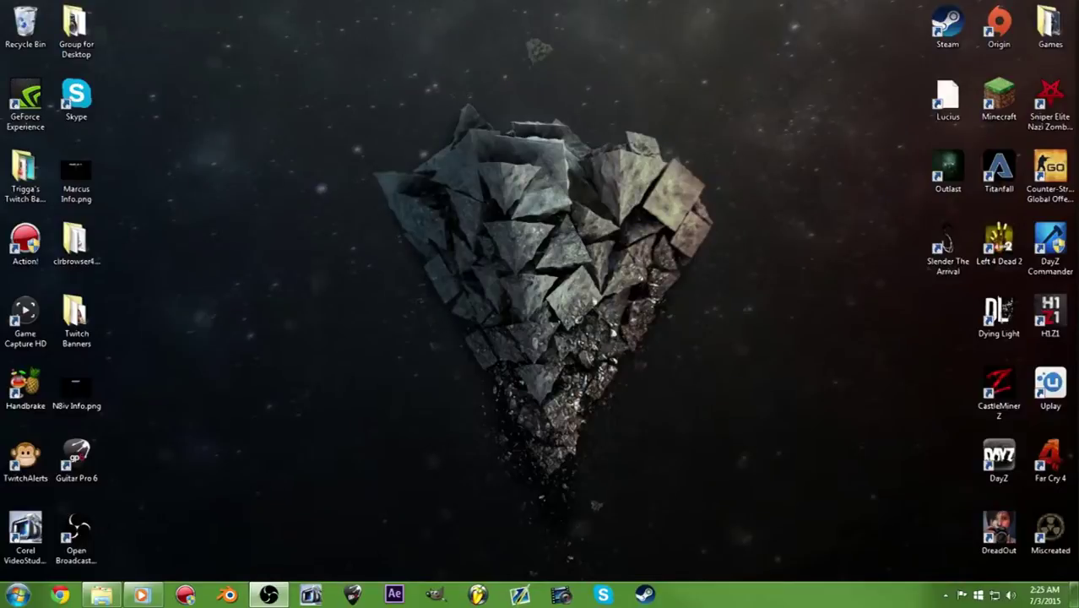
# - Check the buffering and audio sync offset values in the ElgatoHD60 source's properties and accept them
pyautogui.moveTo(1078, 16); pyautogui.dragTo(2, 15)
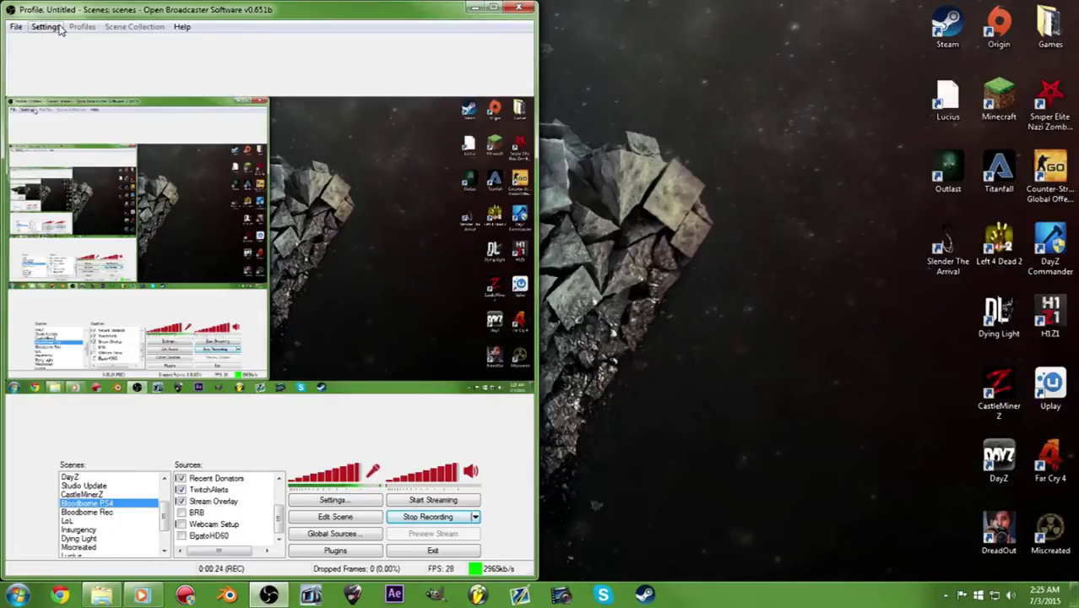
pyautogui.rightClick(221, 537)
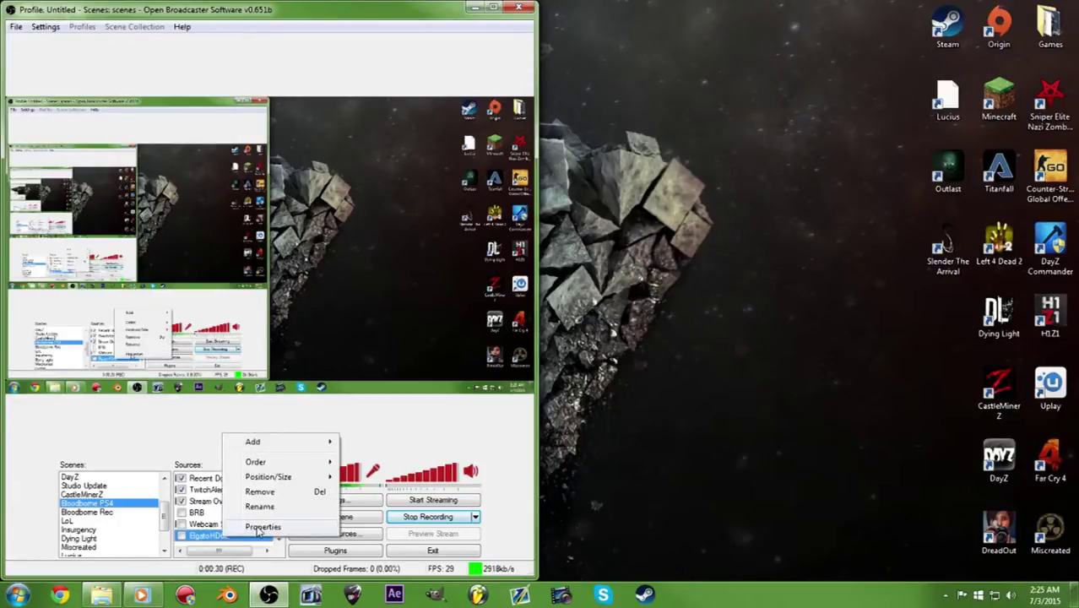
pyautogui.click(259, 528)
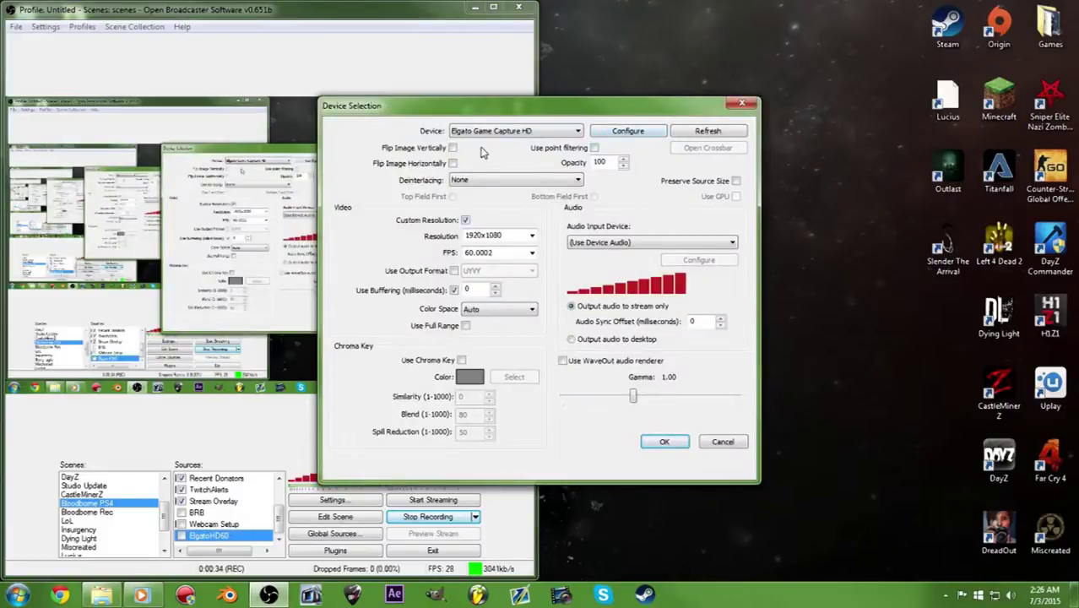
pyautogui.doubleClick(478, 289)
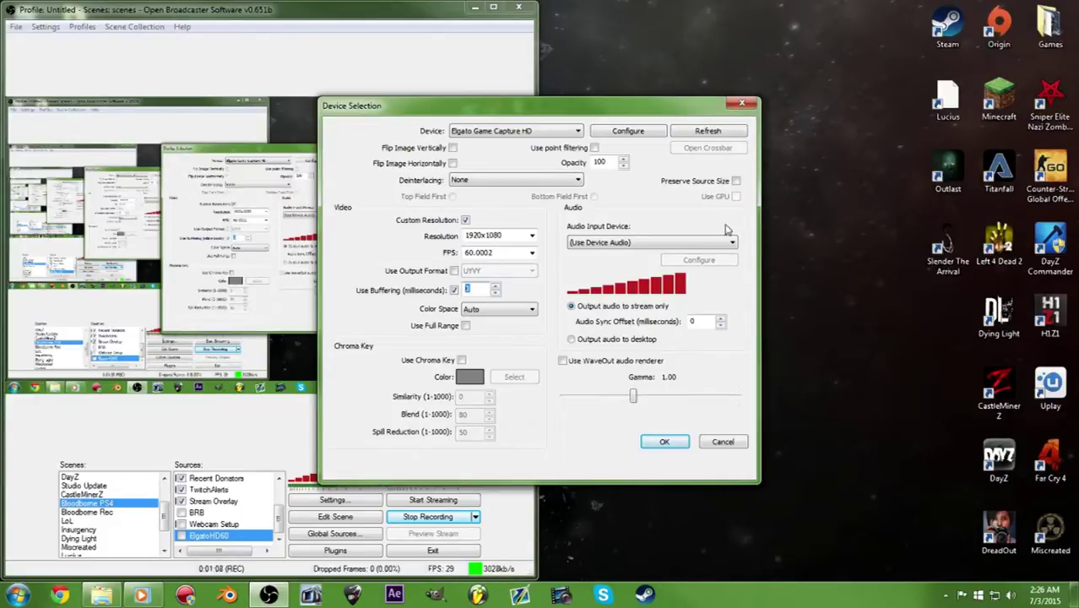
pyautogui.doubleClick(696, 322)
pyautogui.click(694, 321)
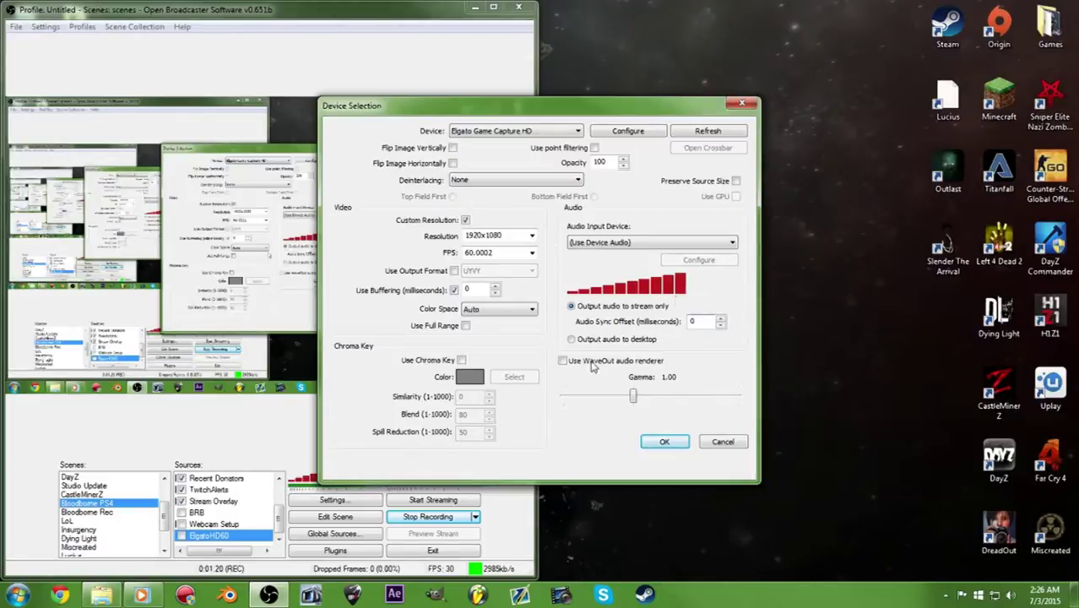
pyautogui.click(667, 440)
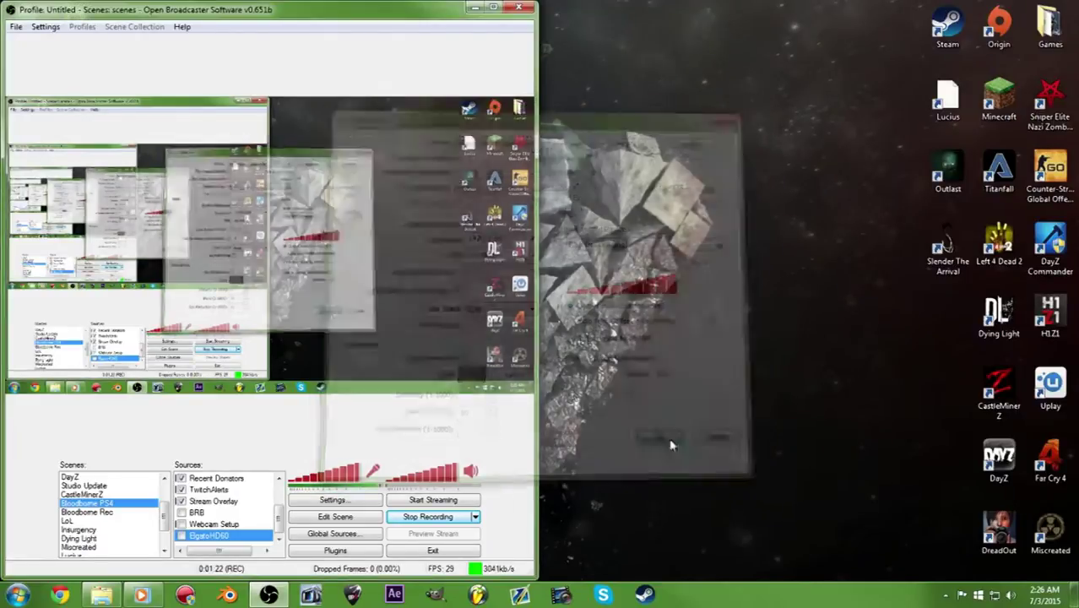
# - Set the Mic Sync Offset to 390 milliseconds in the audio settings and apply it
pyautogui.click(40, 28)
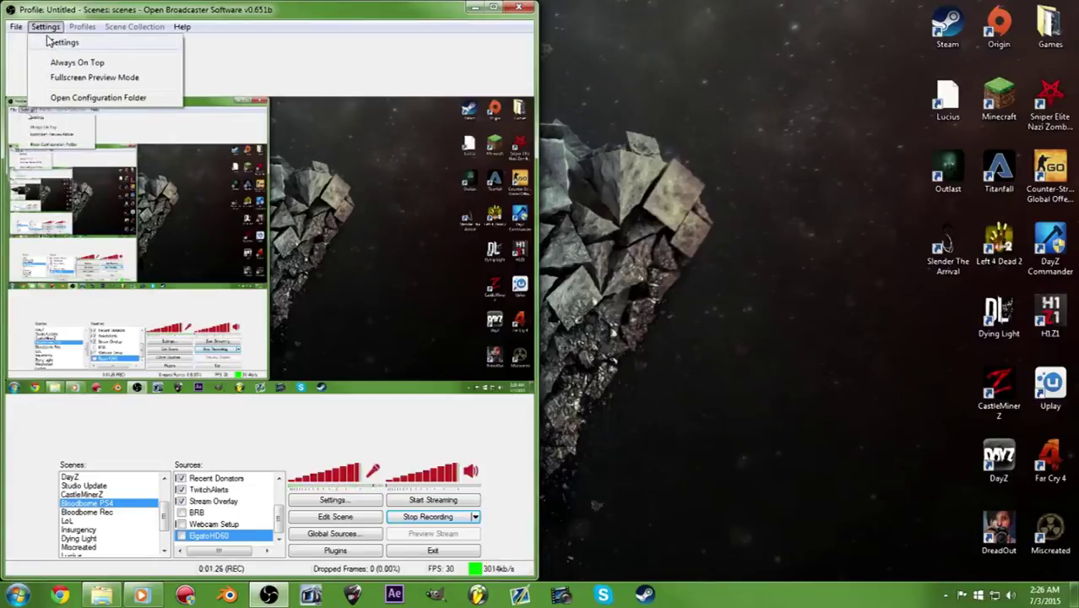
pyautogui.click(63, 42)
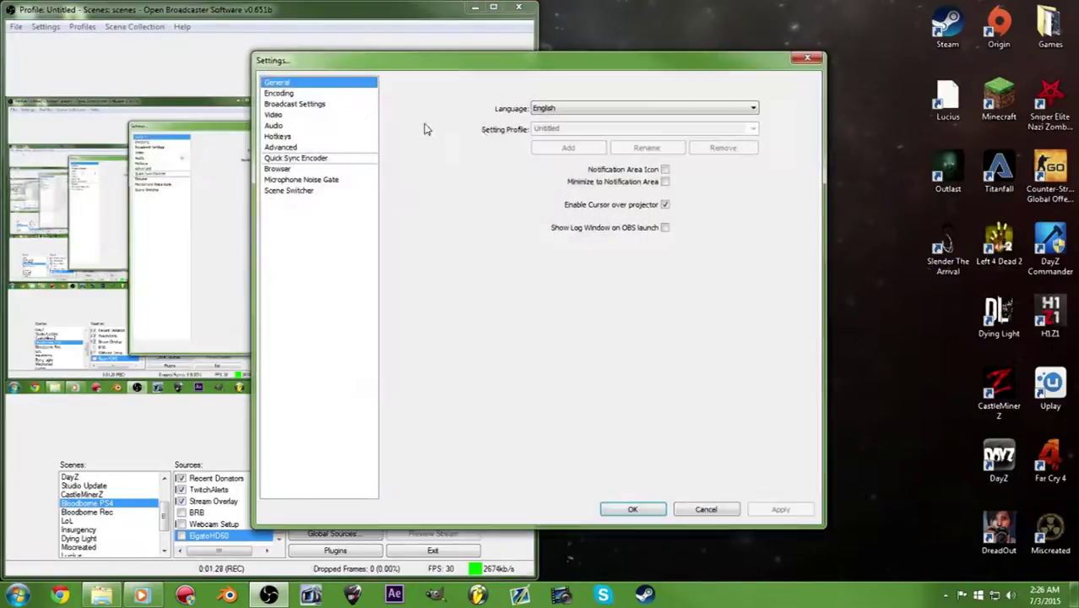
pyautogui.click(274, 126)
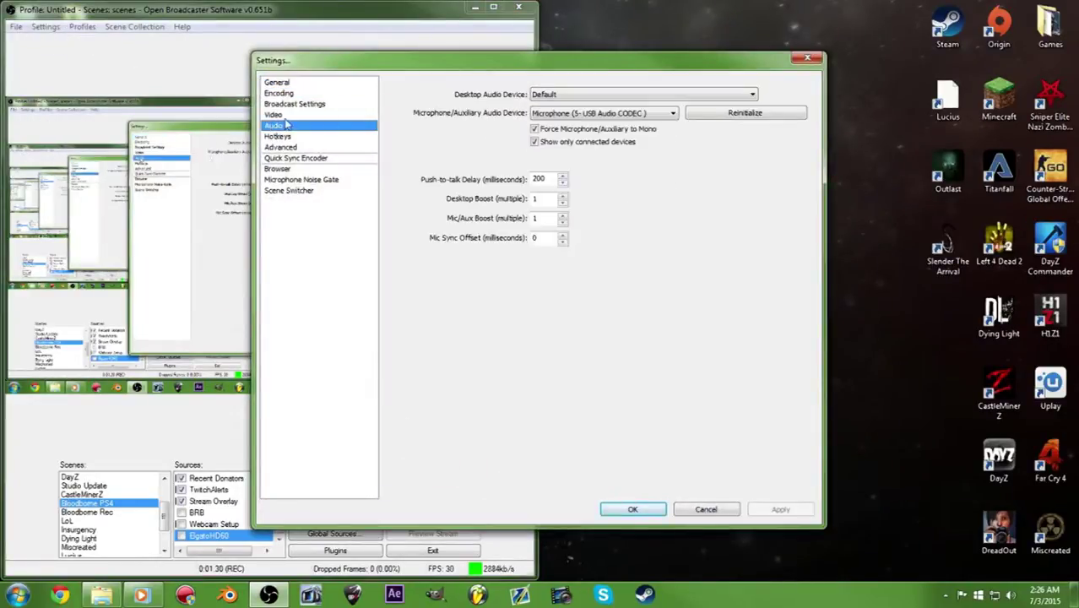
pyautogui.doubleClick(548, 239)
pyautogui.click(542, 238)
pyautogui.moveTo(541, 238); pyautogui.dragTo(515, 236)
pyautogui.write('390')
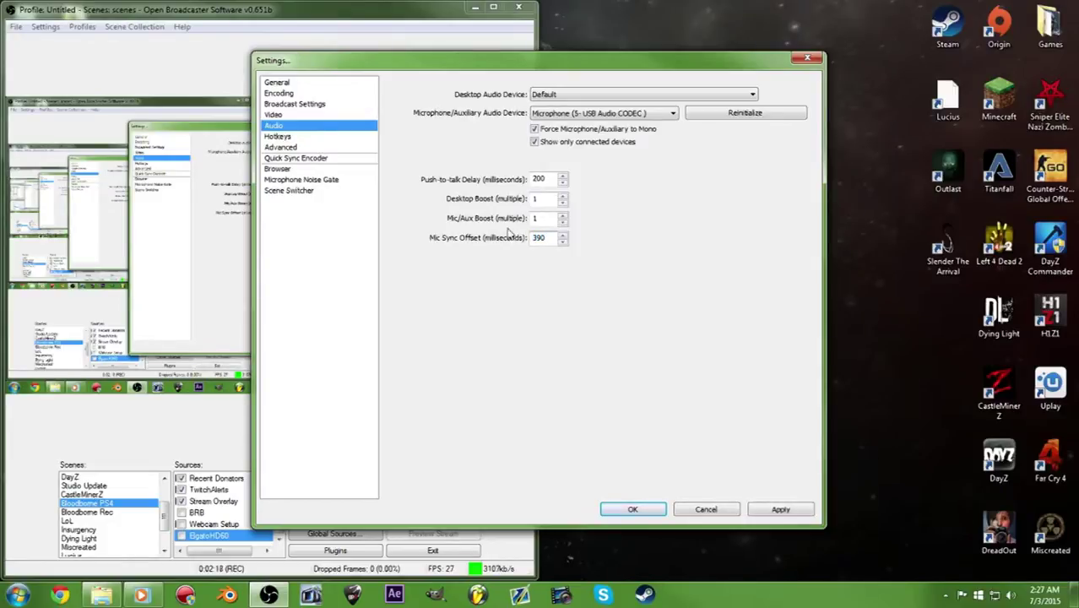
pyautogui.click(784, 511)
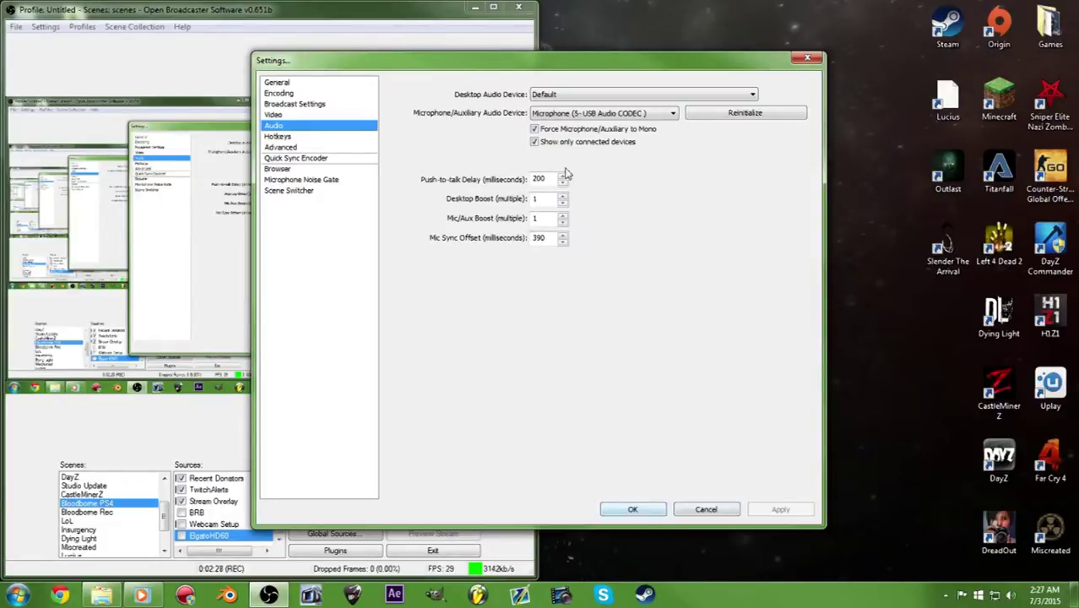
pyautogui.moveTo(549, 238); pyautogui.dragTo(482, 241)
pyautogui.click(549, 239)
pyautogui.click(548, 239)
pyautogui.doubleClick(545, 239)
pyautogui.click(545, 244)
# - Force desktop audio to use video timestamps, set the Global Audio Sync Offset to 390 milliseconds, and save the advanced settings
pyautogui.click(287, 148)
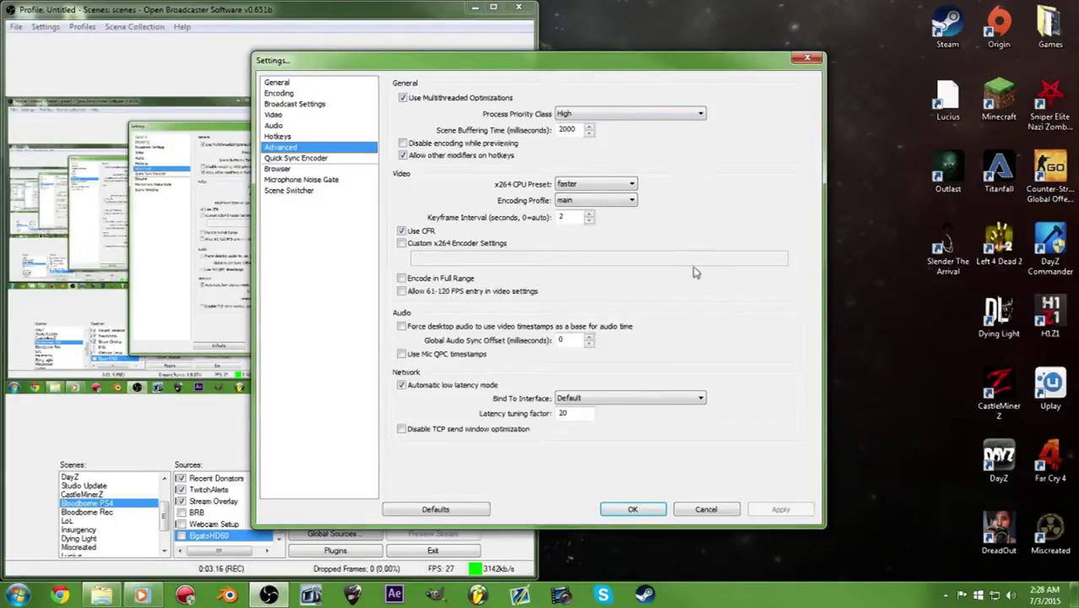
pyautogui.click(402, 327)
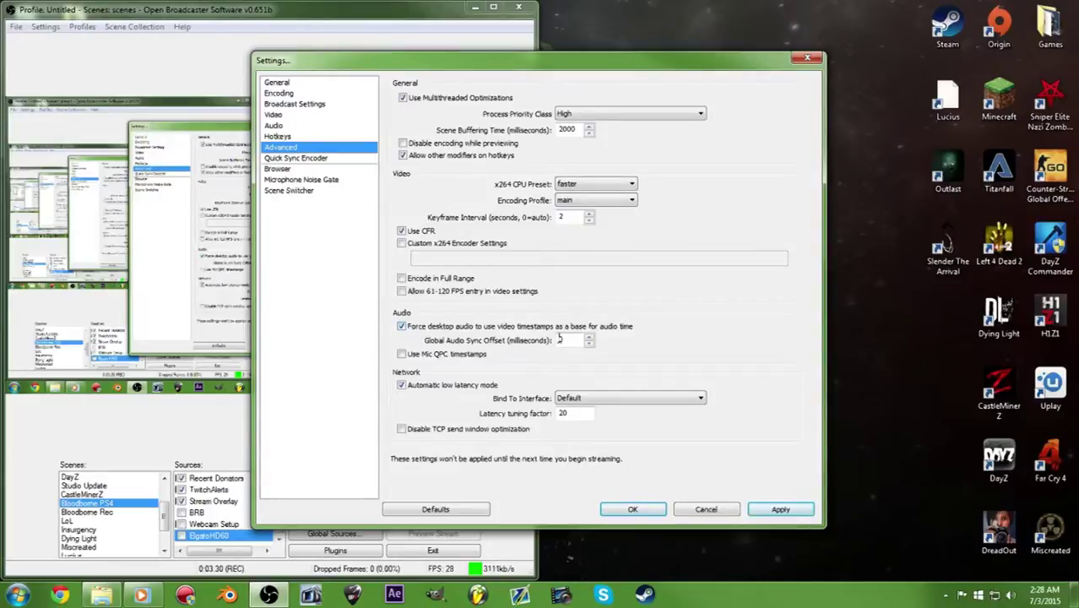
pyautogui.doubleClick(570, 339)
pyautogui.click(578, 340)
pyautogui.doubleClick(578, 339)
pyautogui.write('390')
pyautogui.click(782, 508)
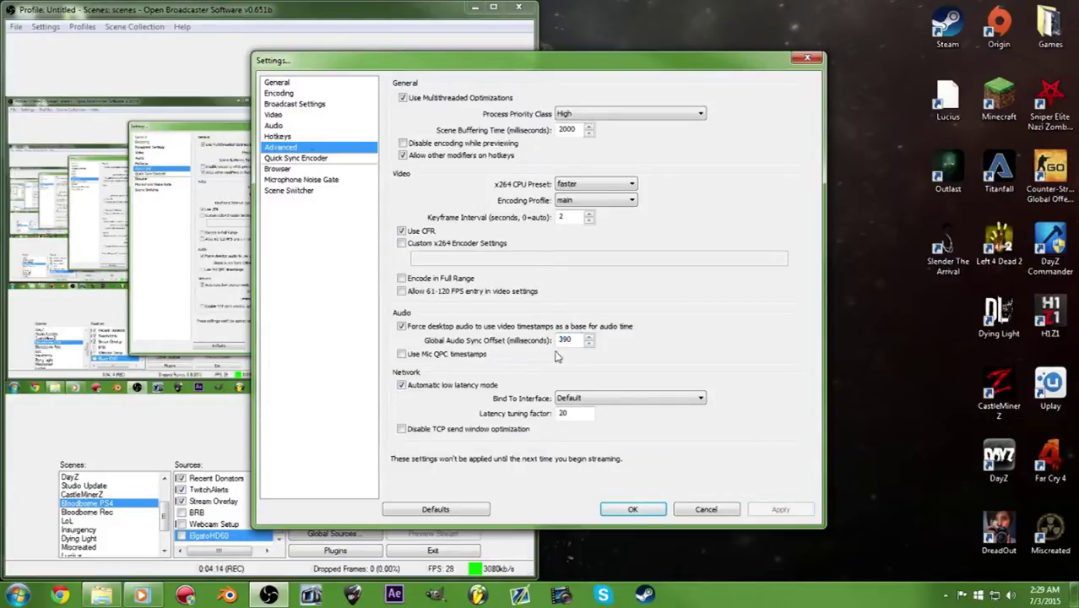
pyautogui.click(275, 126)
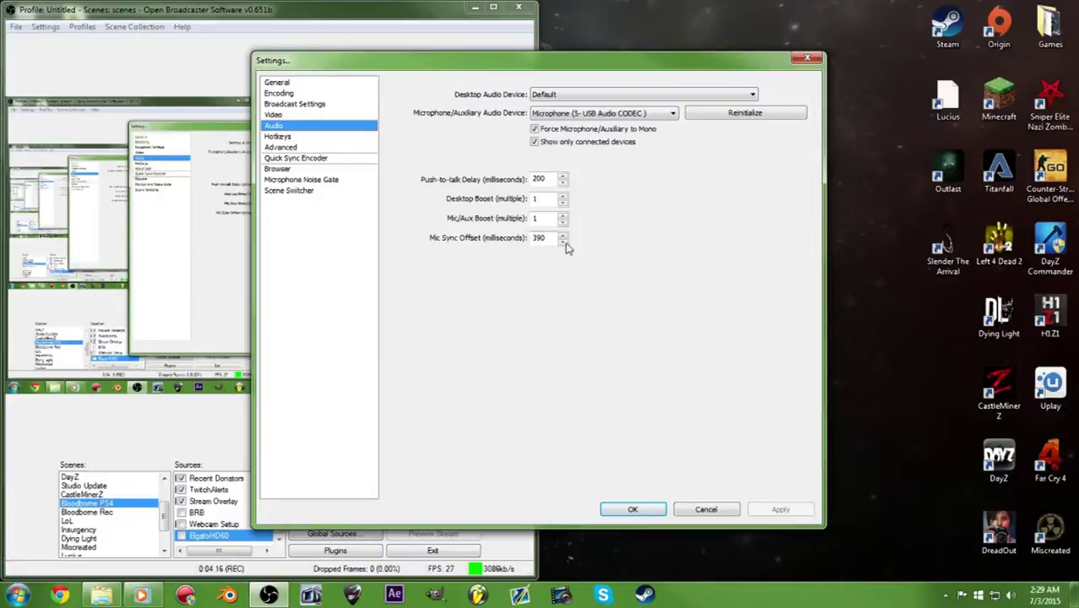
pyautogui.click(281, 147)
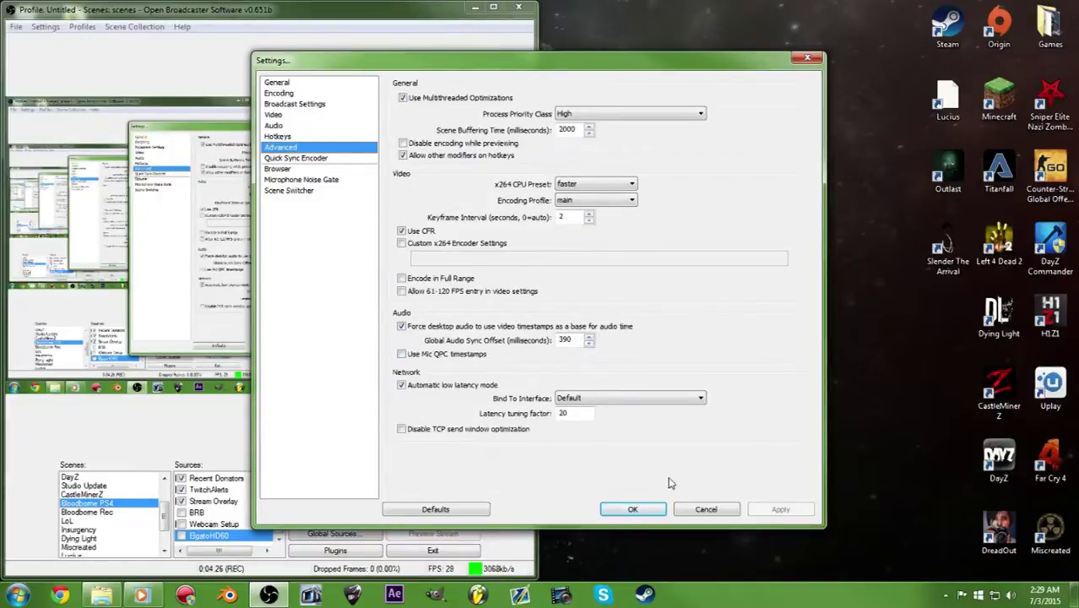
pyautogui.click(635, 509)
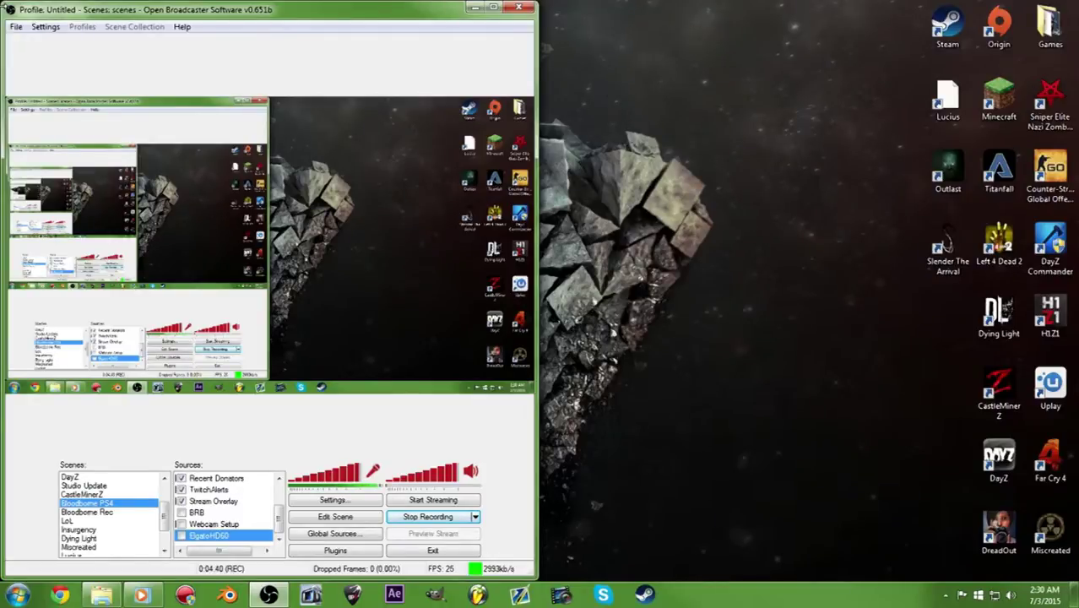
# - Reopen the settings to examine the global audio sync offset, the microphone device and the mic sync offset
pyautogui.click(54, 28)
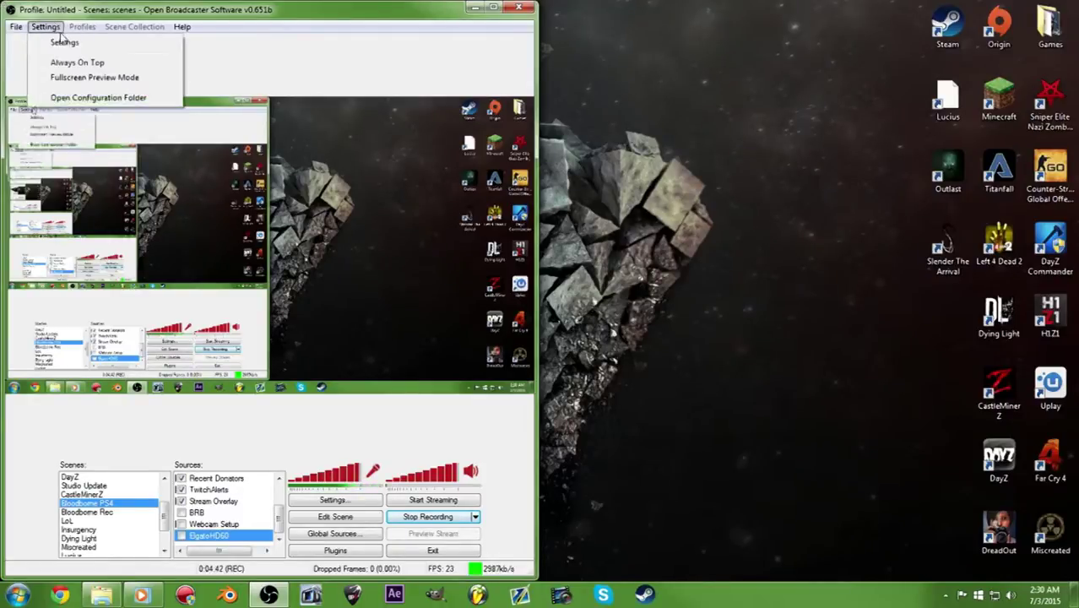
pyautogui.click(63, 42)
pyautogui.click(293, 149)
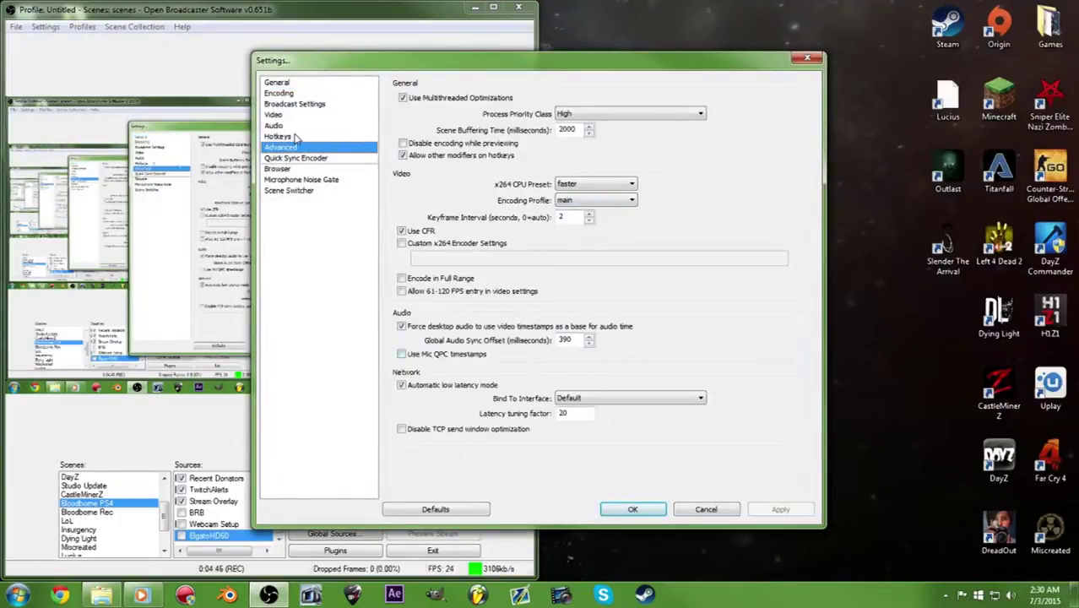
pyautogui.click(295, 137)
pyautogui.click(289, 125)
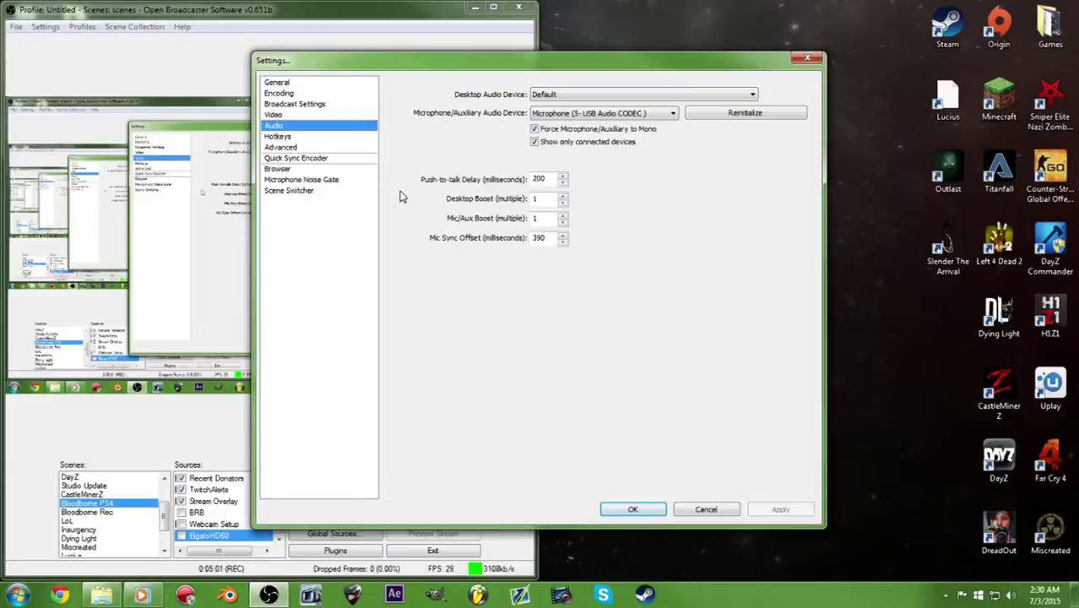
pyautogui.click(635, 509)
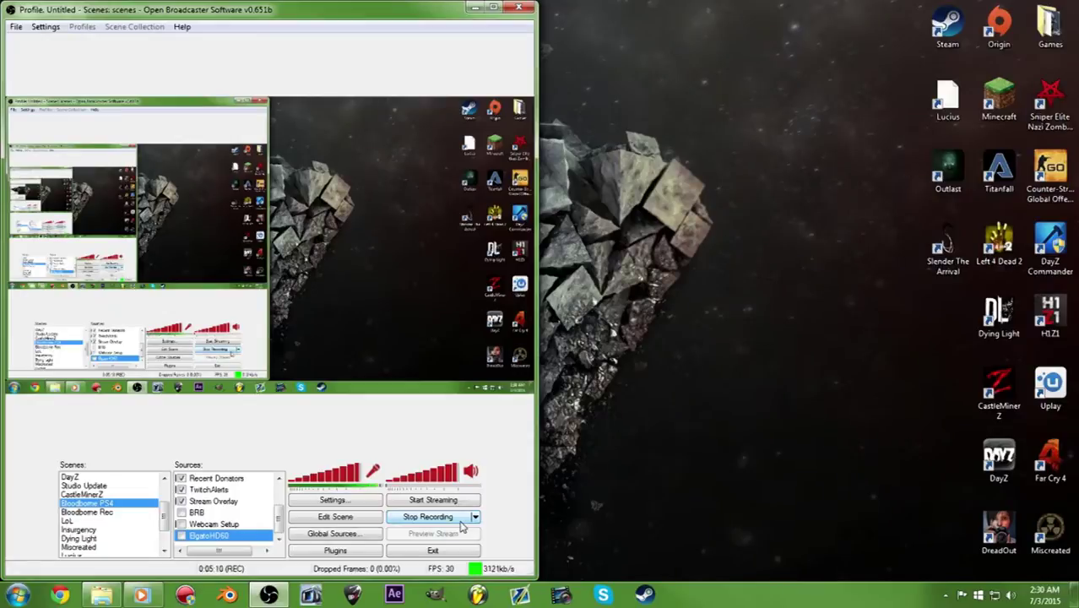
pyautogui.click(46, 26)
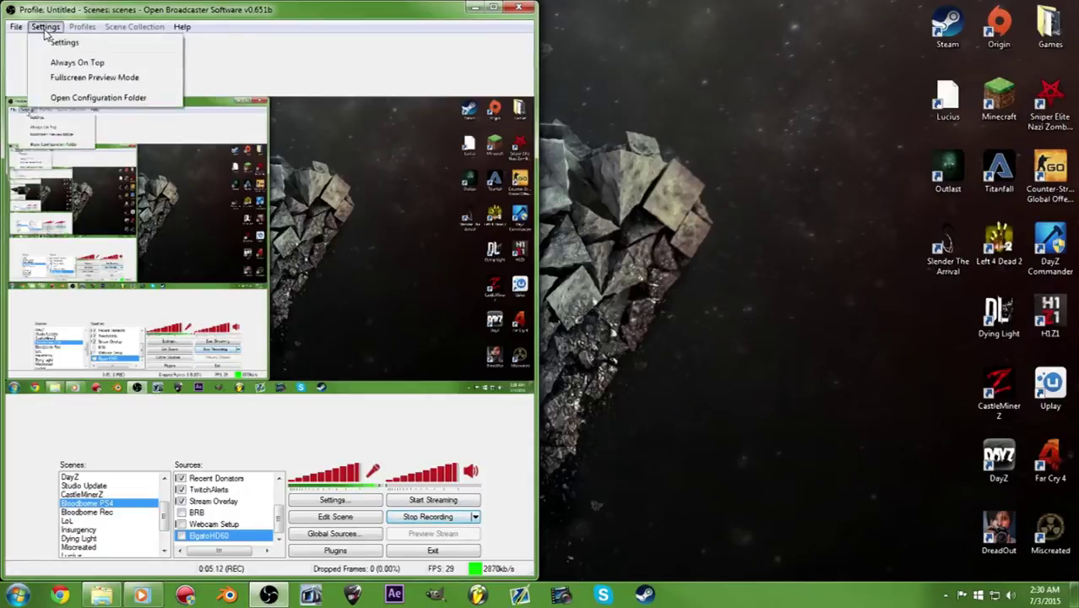
pyautogui.click(61, 44)
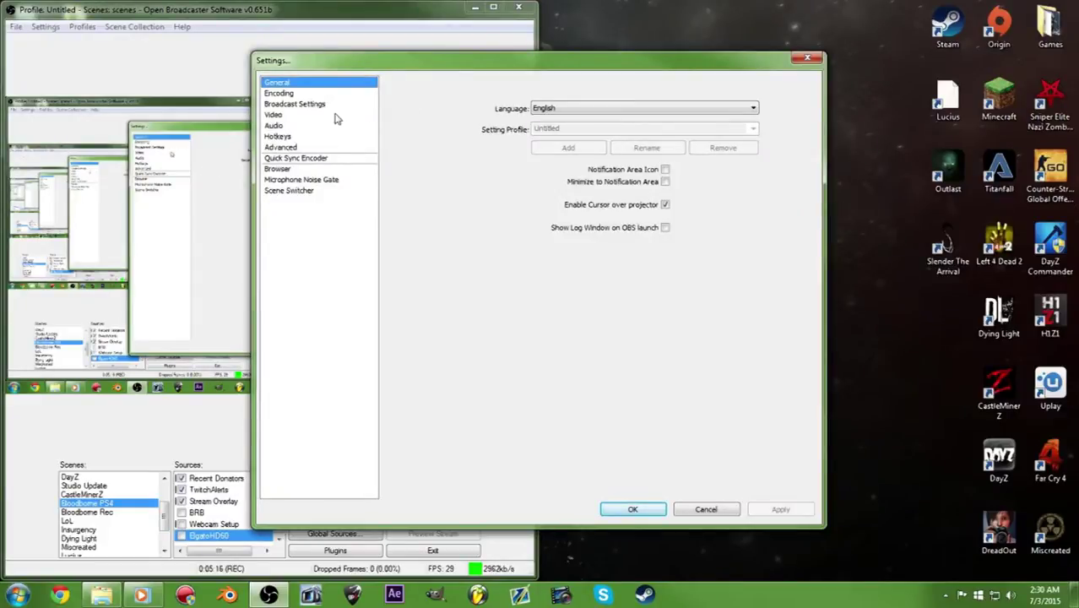
pyautogui.click(273, 126)
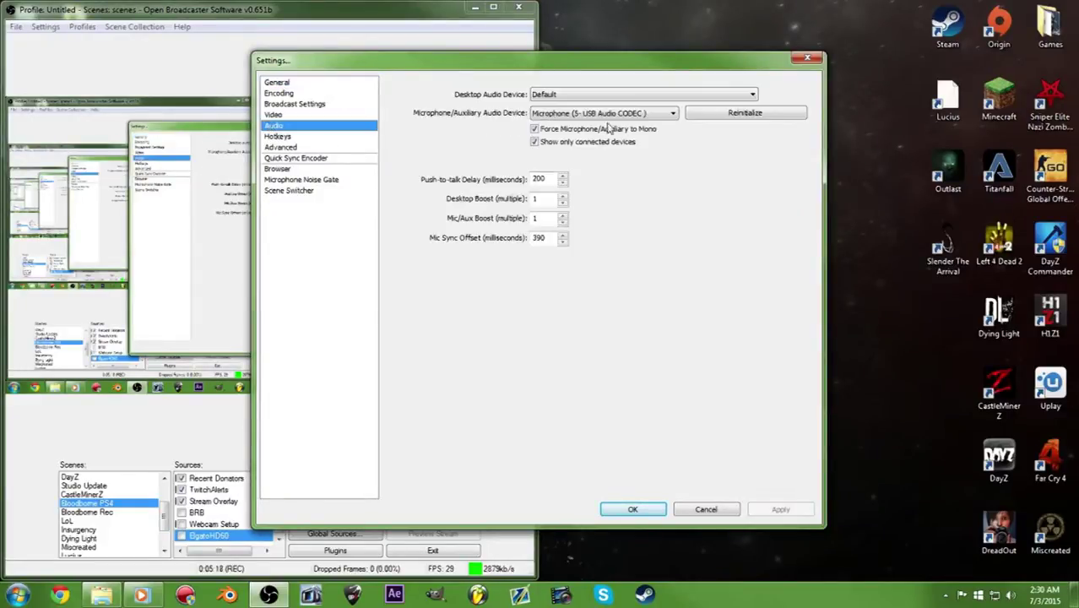
pyautogui.click(640, 514)
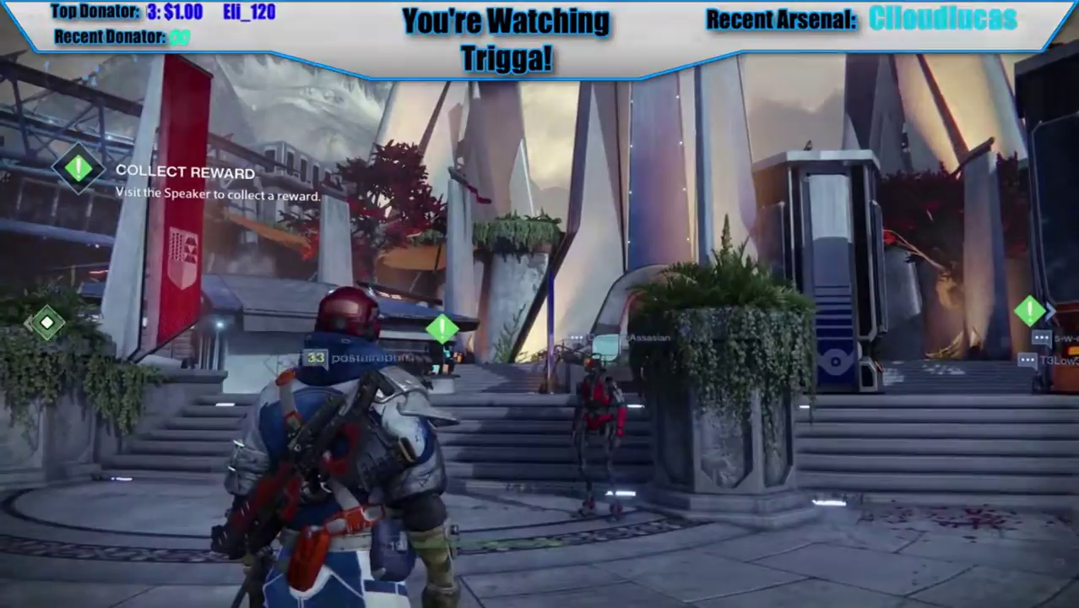
# - Leave full-screen view in the video player and play a few seconds of the gameplay test recording before pausing it
pyautogui.doubleClick(574, 441)
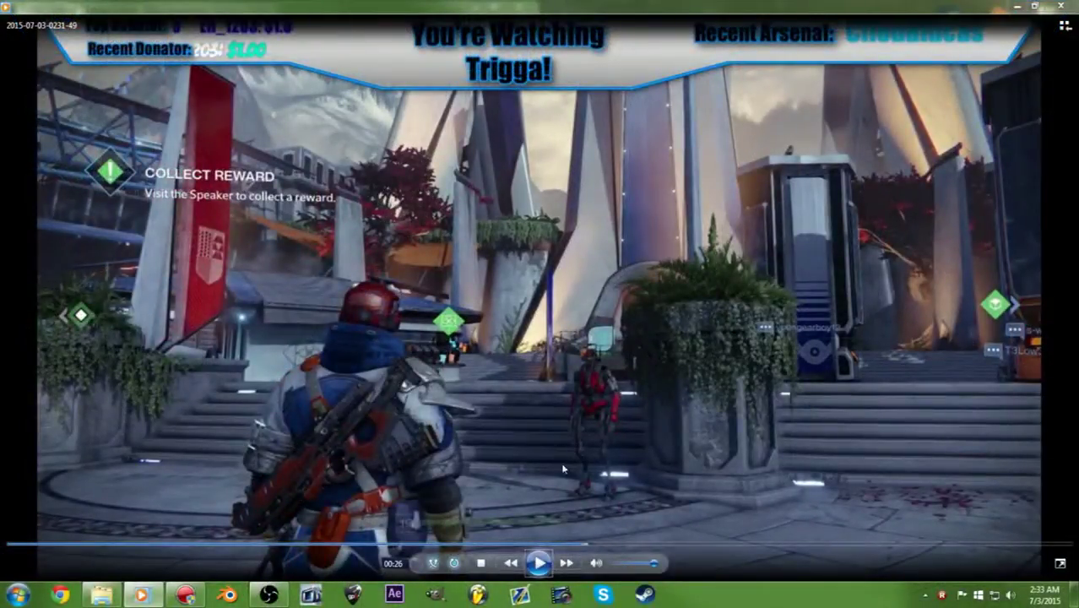
pyautogui.click(541, 564)
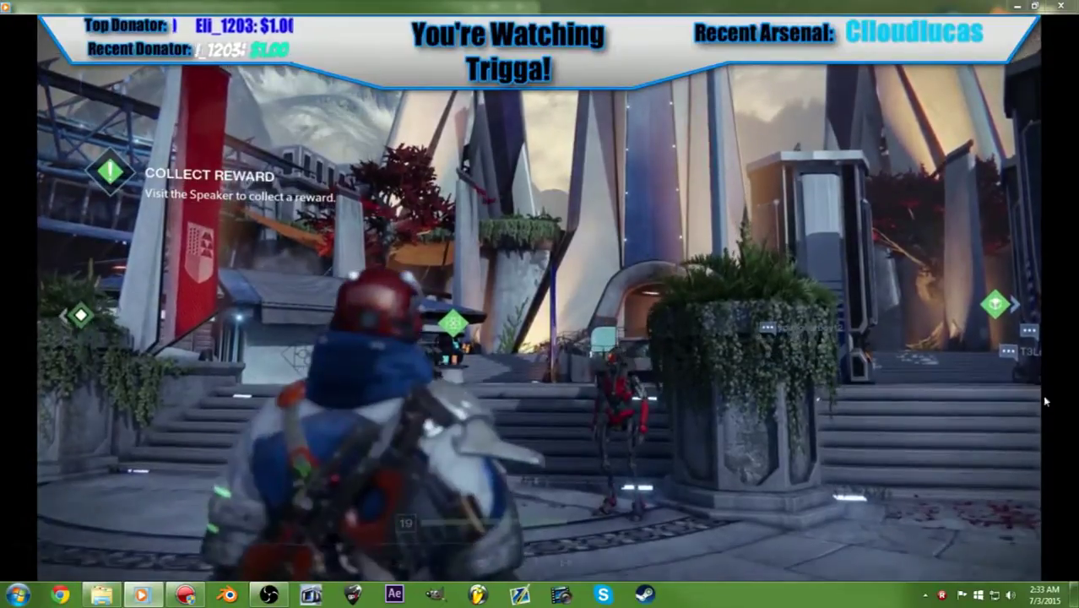
pyautogui.moveTo(539, 563)
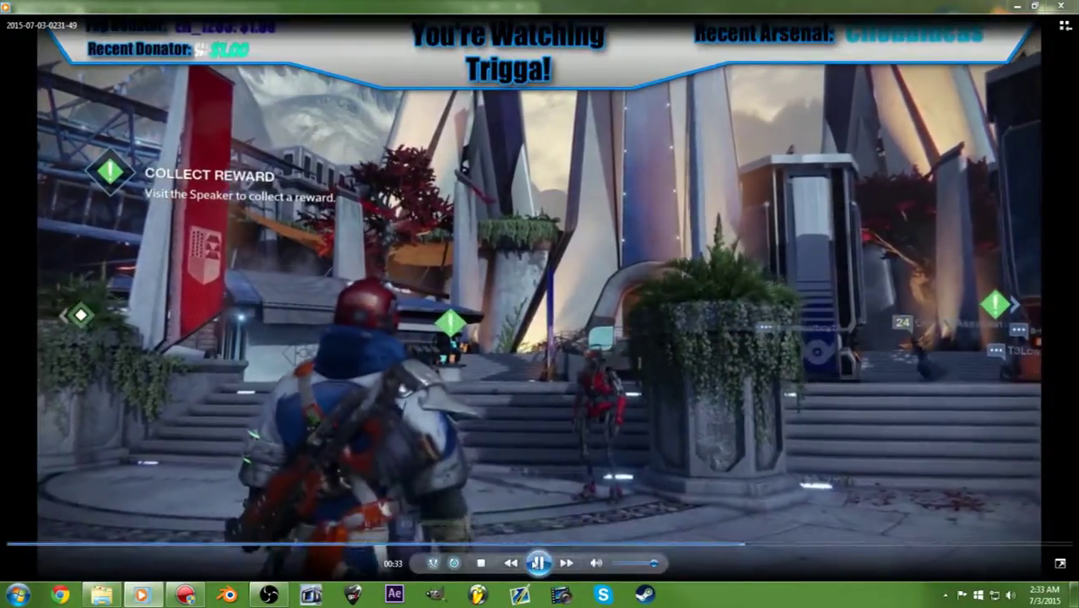
pyautogui.click(539, 563)
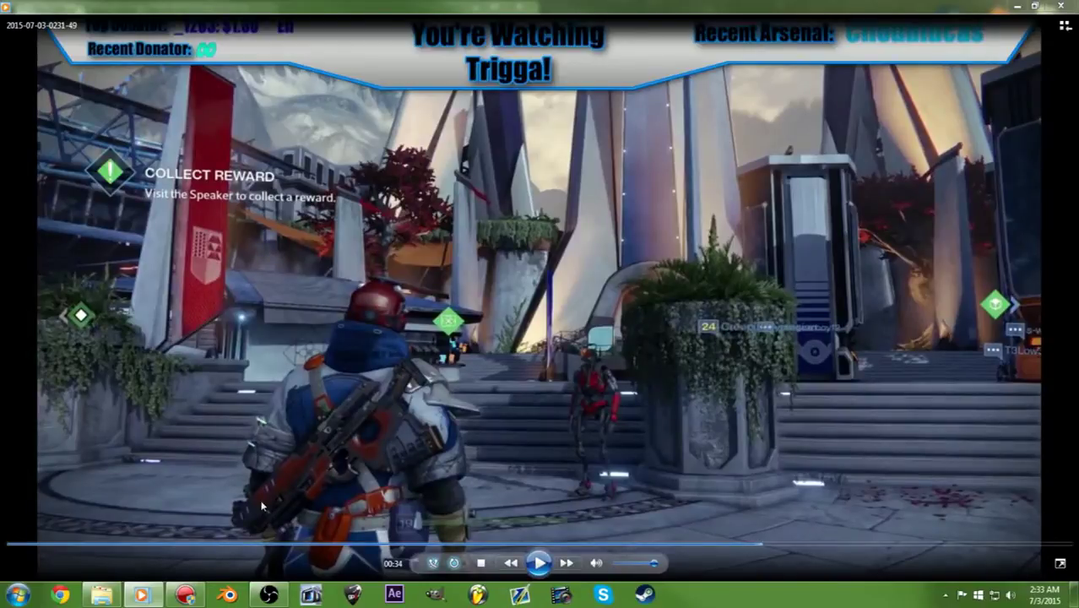
pyautogui.click(185, 595)
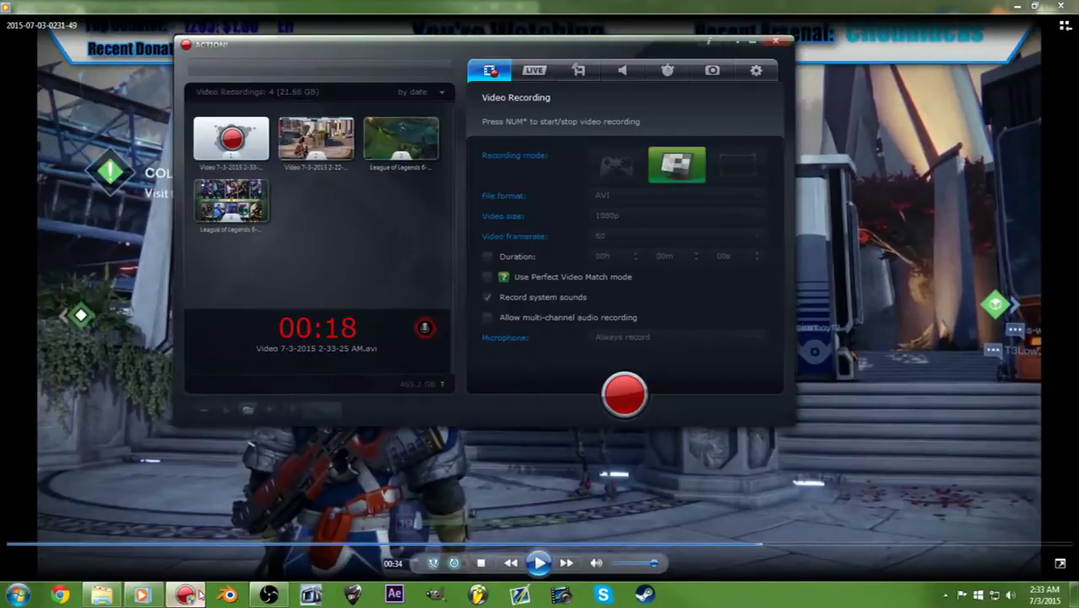
pyautogui.click(842, 452)
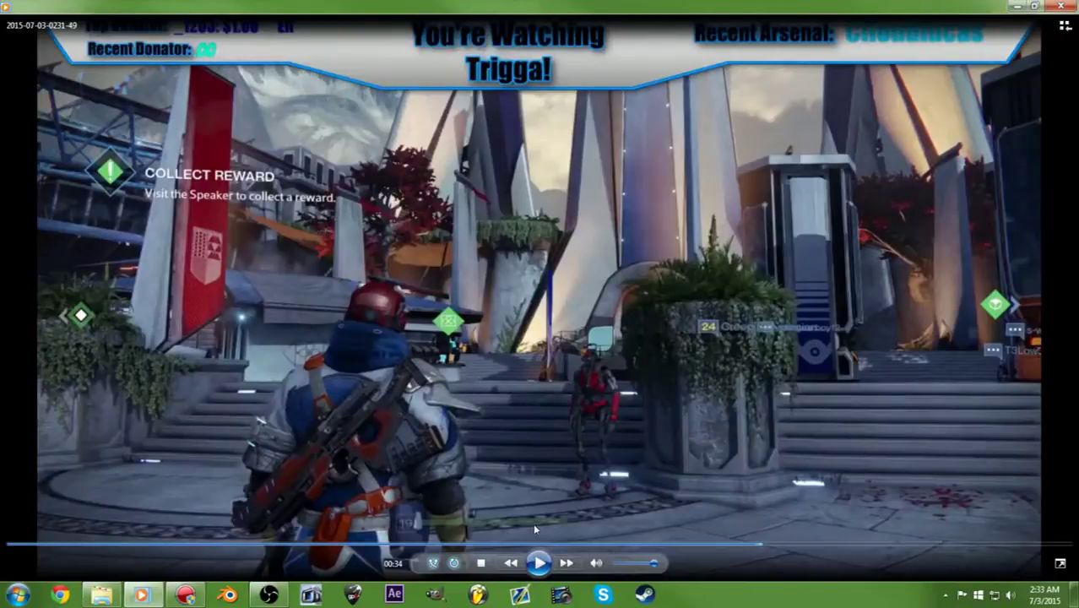